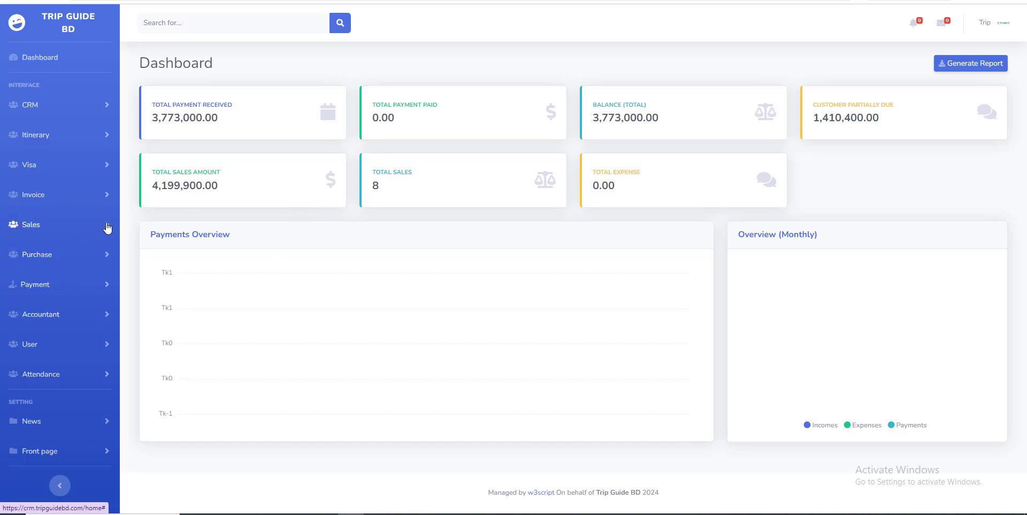
# - View the blank customer creation form under Sales and the Customers list, checking the first customer's name and incomplete invoices
pyautogui.click(74, 226)
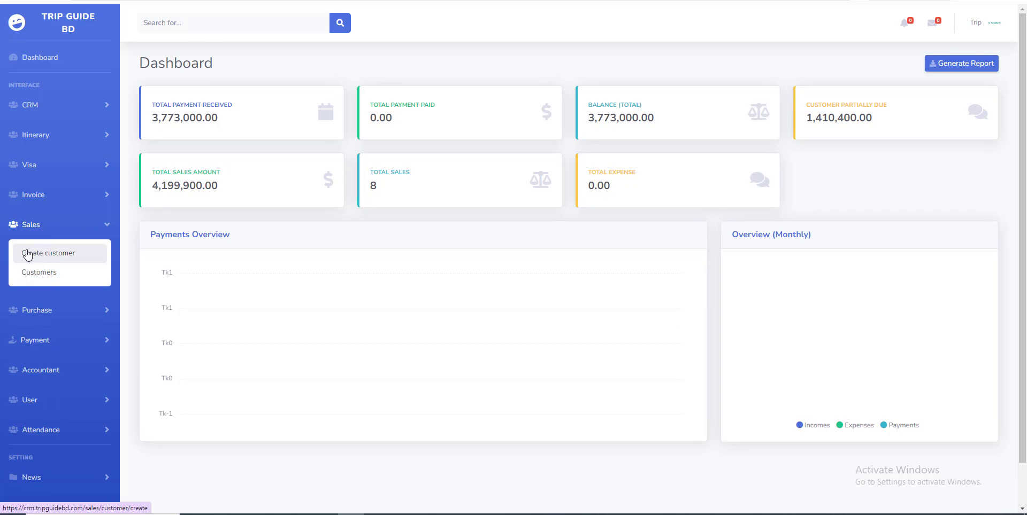
pyautogui.click(87, 254)
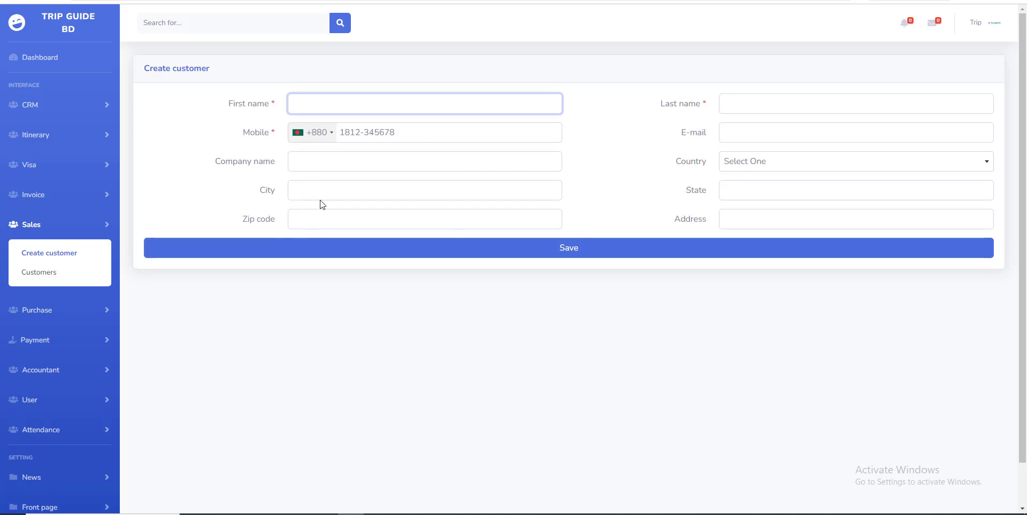
pyautogui.click(46, 271)
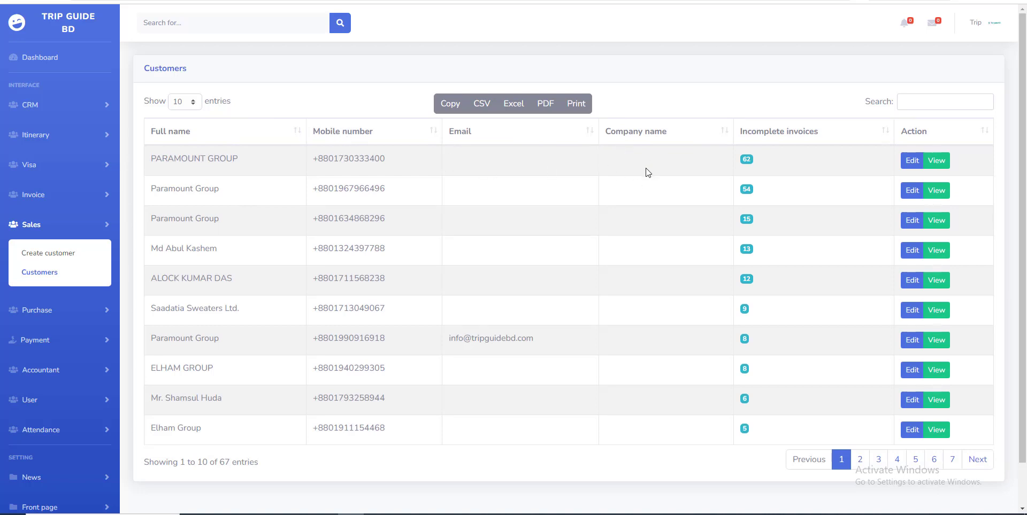
pyautogui.moveTo(155, 159); pyautogui.dragTo(255, 166)
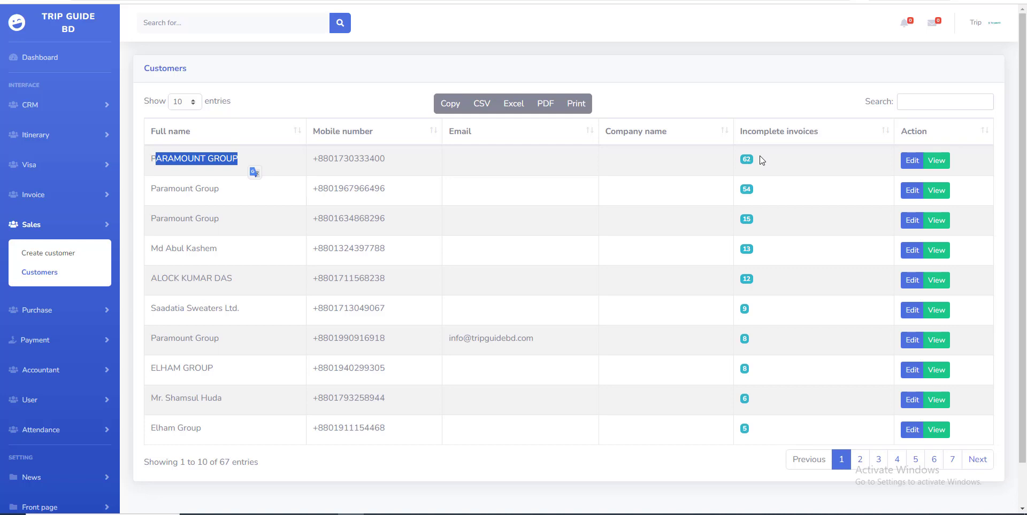
pyautogui.doubleClick(746, 160)
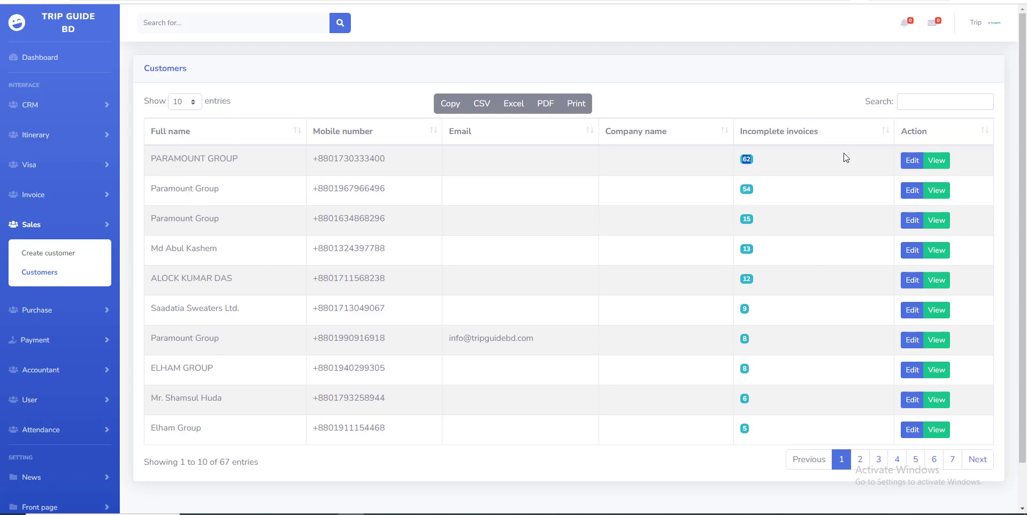
# - Open the edit form of the first PARAMOUNT GROUP customer in a new browser tab, check it, and return to the Customers list
pyautogui.rightClick(907, 162)
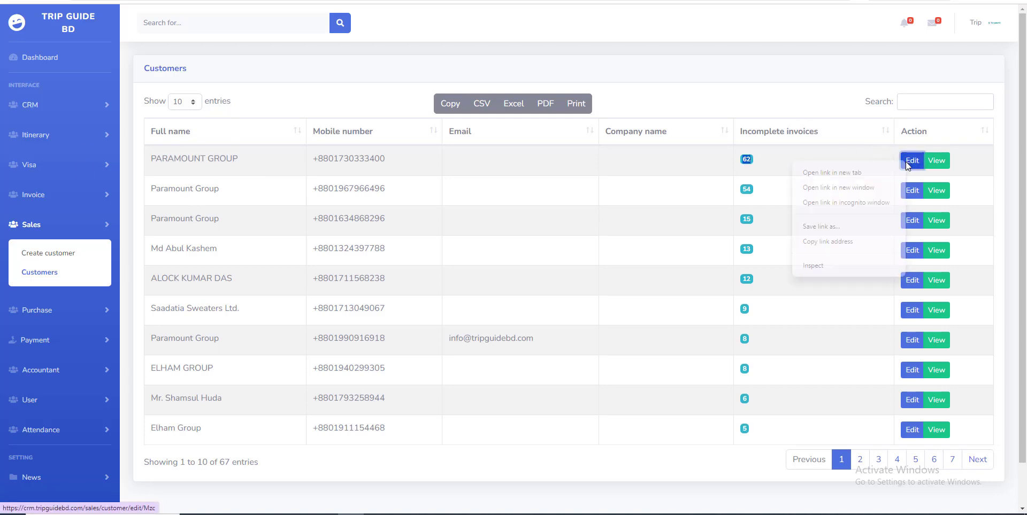
pyautogui.click(883, 173)
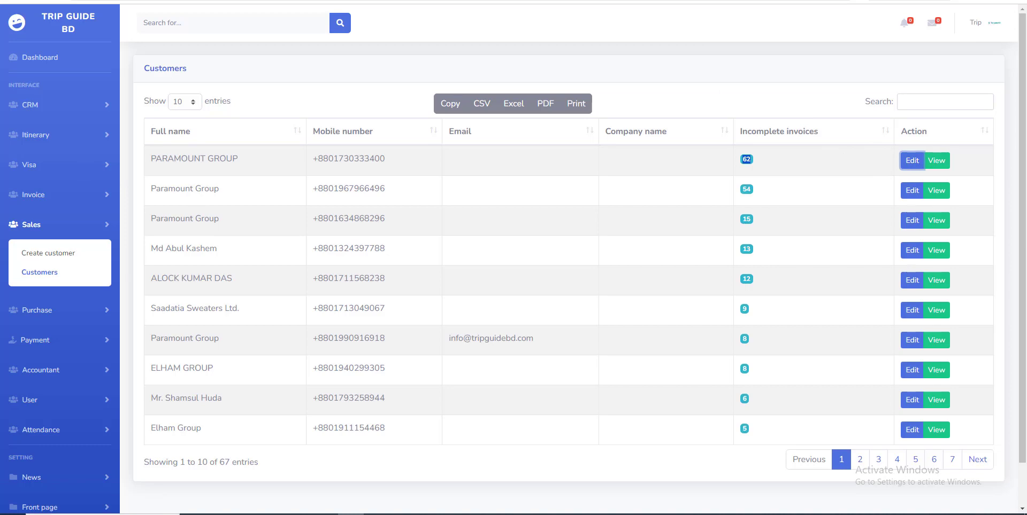
pyautogui.hotkey('ctrl', 'Tab')
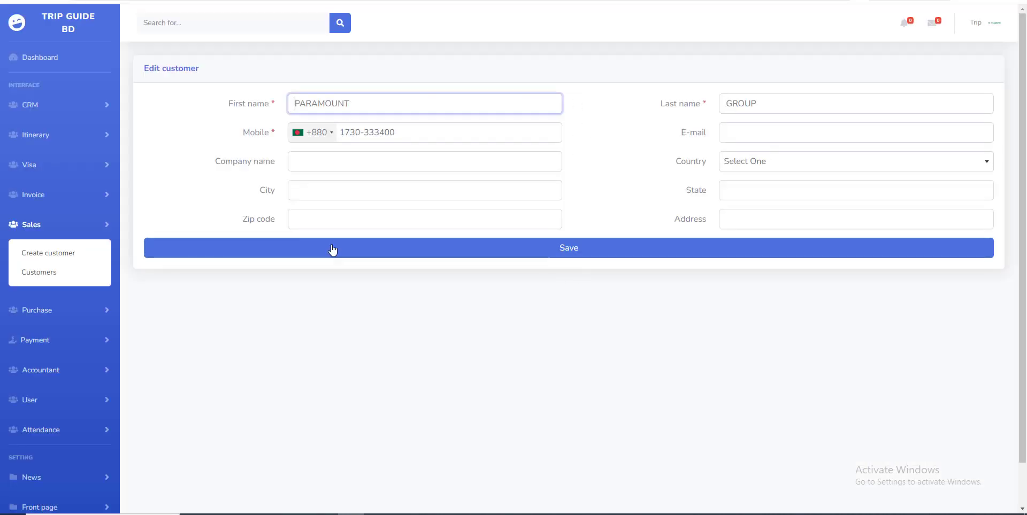
pyautogui.moveTo(222, 107); pyautogui.dragTo(265, 110)
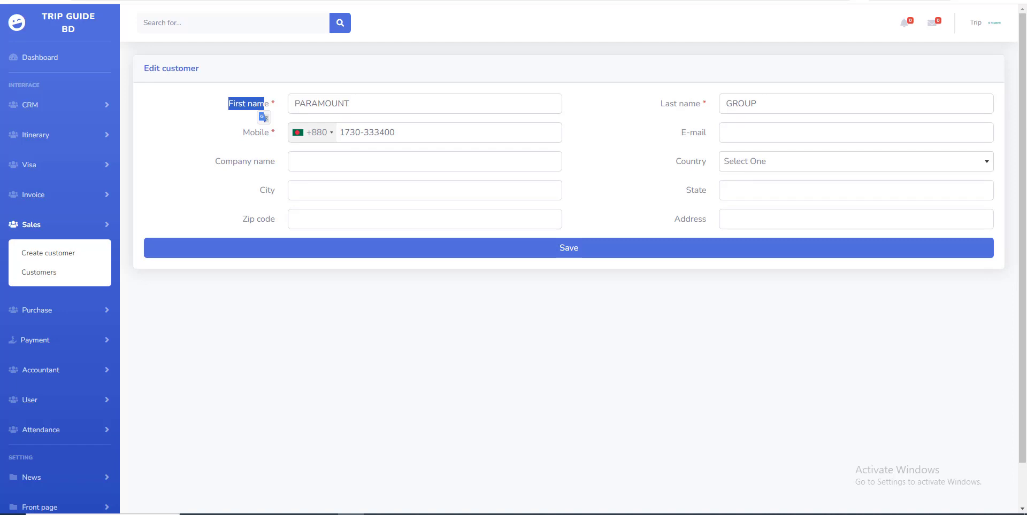
pyautogui.hotkey('ctrl', 'Tab')
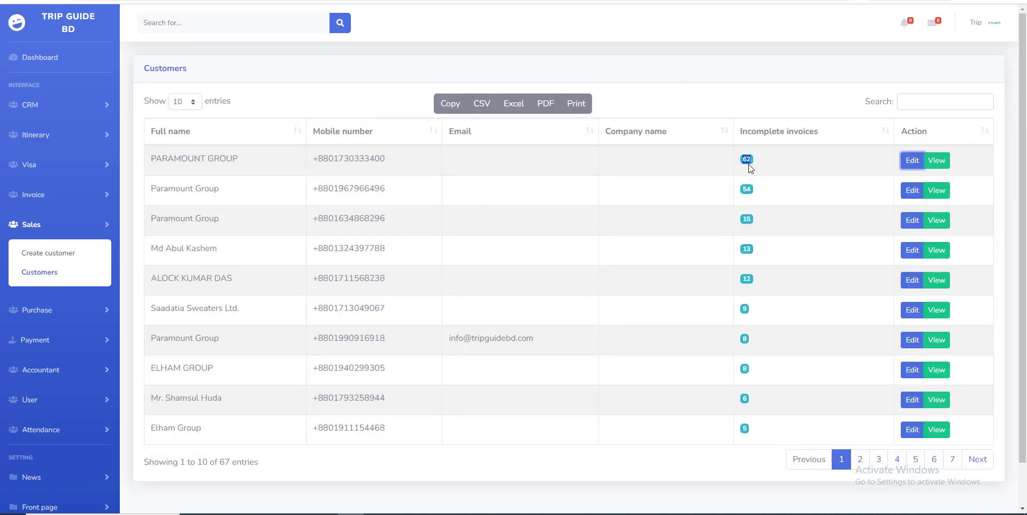
# - Open the detail page of the first PARAMOUNT GROUP customer and review its contact information
pyautogui.moveTo(181, 159); pyautogui.dragTo(271, 160)
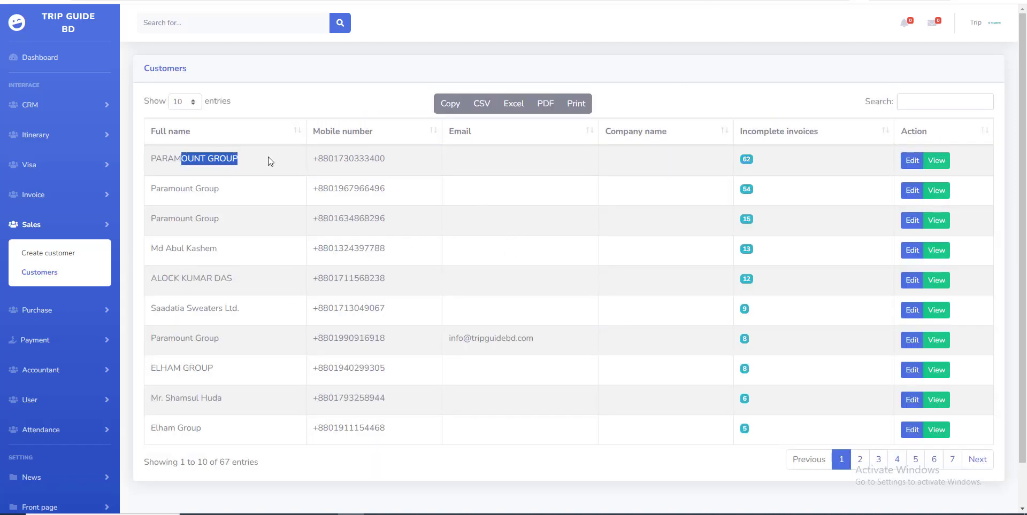
pyautogui.click(937, 163)
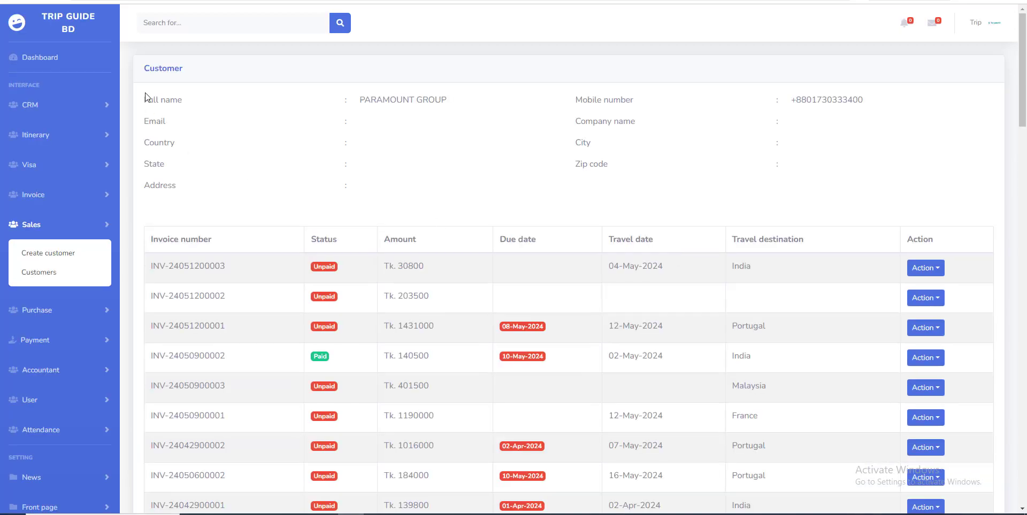
pyautogui.moveTo(143, 98); pyautogui.dragTo(471, 185)
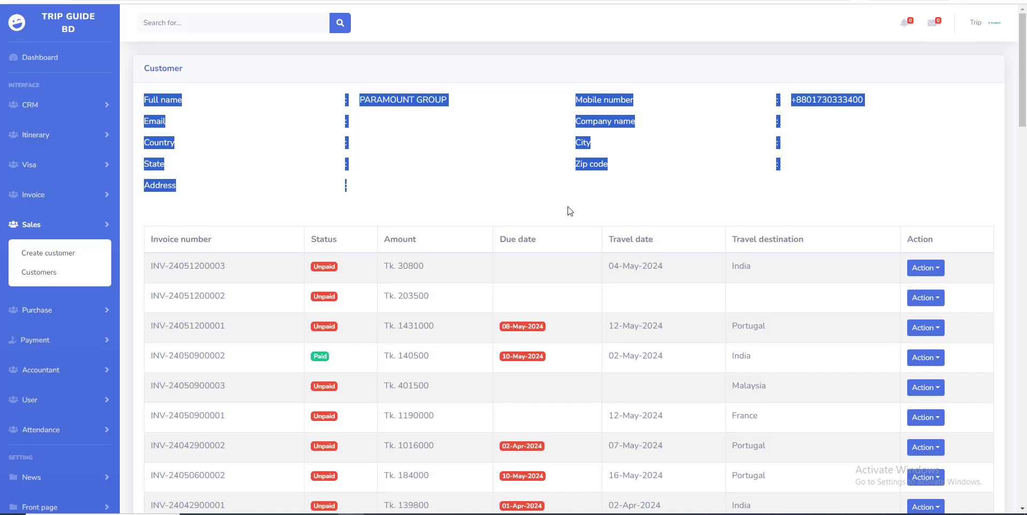
pyautogui.click(238, 188)
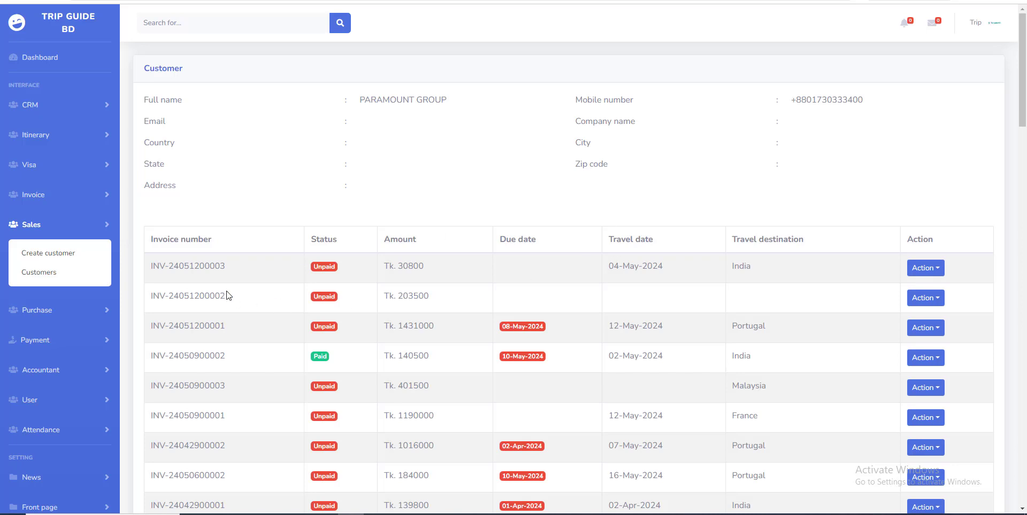
# - Review the invoice number, status and amount columns in the customer's invoice table
pyautogui.moveTo(148, 269); pyautogui.dragTo(209, 266)
pyautogui.moveTo(316, 239); pyautogui.dragTo(330, 254)
pyautogui.moveTo(389, 245); pyautogui.dragTo(429, 246)
pyautogui.click(453, 253)
# - Open the edit page and the view page of the customer's first listed invoice in separate browser tabs
pyautogui.click(925, 268)
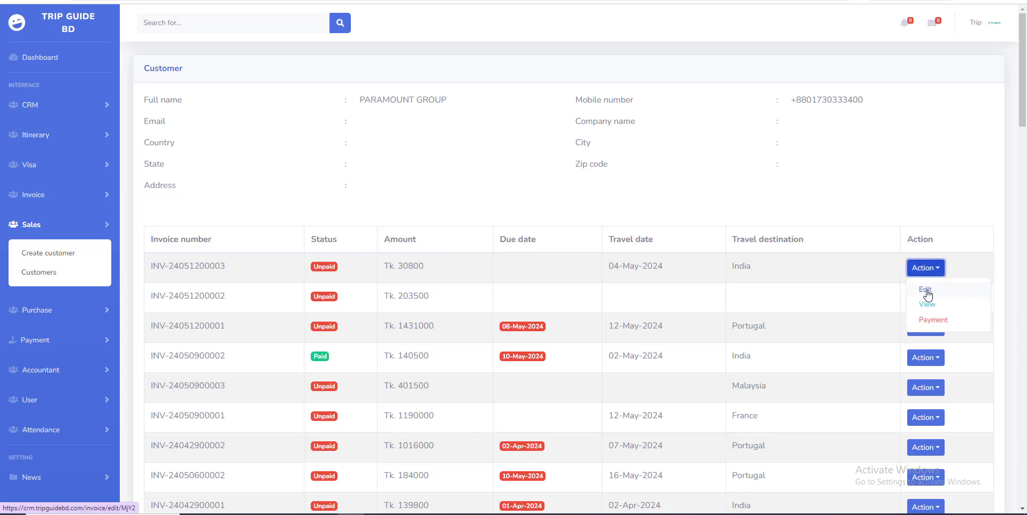
pyautogui.rightClick(927, 290)
pyautogui.press('Escape')
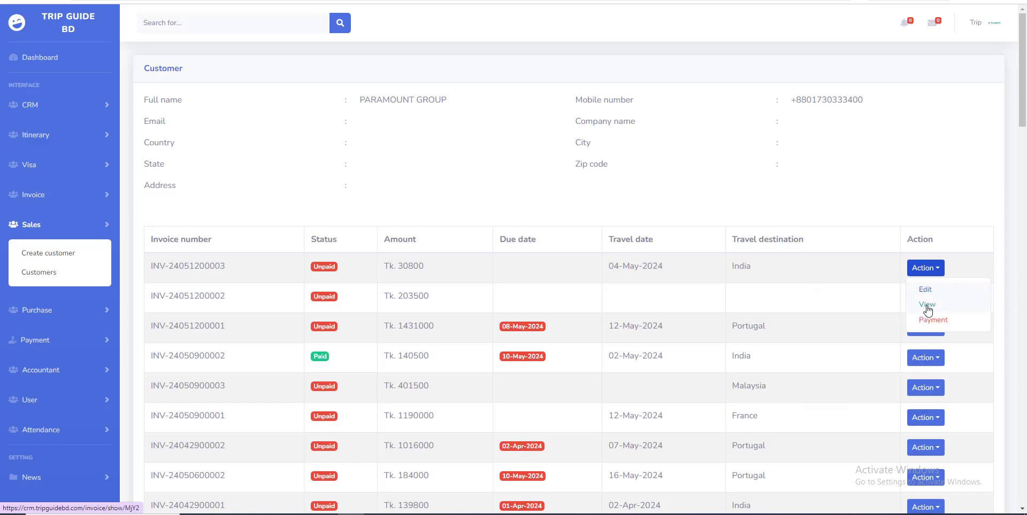
pyautogui.rightClick(928, 305)
pyautogui.click(873, 320)
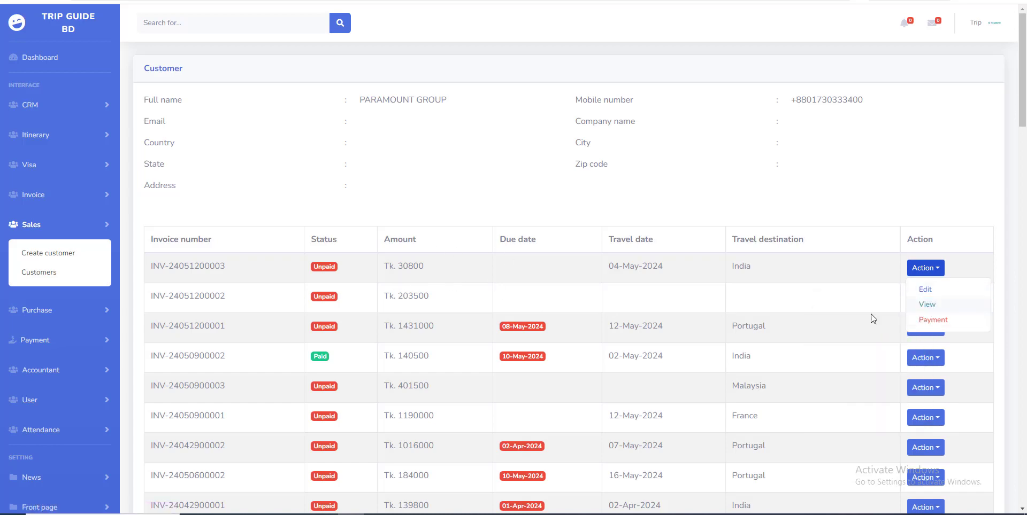
pyautogui.click(937, 321)
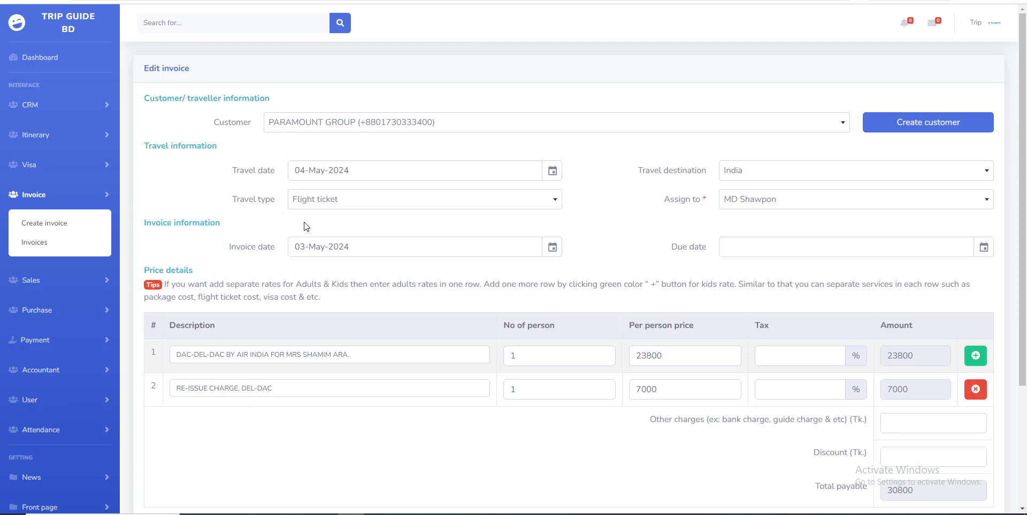
# - Look through the invoice's edit form and its printable invoice page
pyautogui.scroll(-3, 305, 225)
pyautogui.scroll(3, 308, 227)
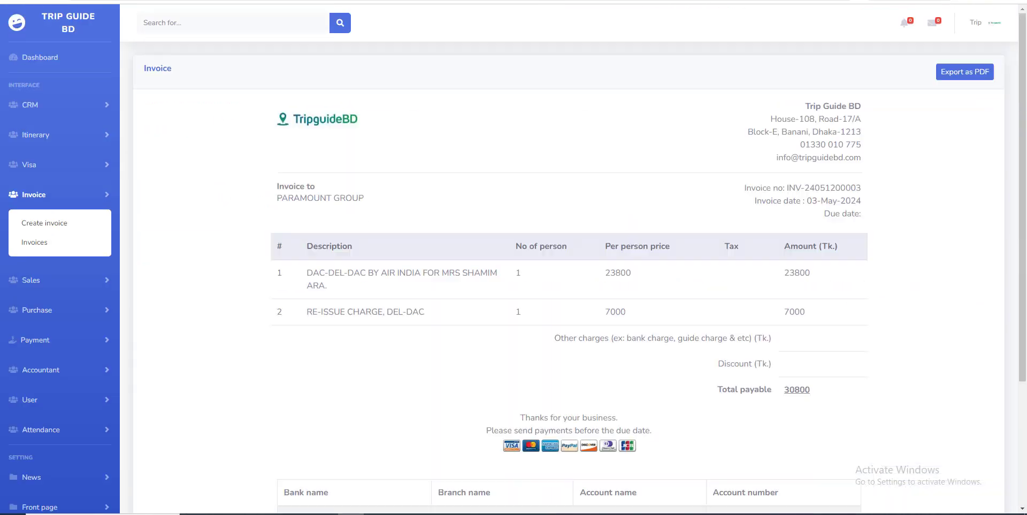
pyautogui.scroll(-3, 503, 243)
pyautogui.scroll(3, 498, 245)
# - Open the blank form for creating a new invoice
pyautogui.click(105, 197)
pyautogui.click(105, 197)
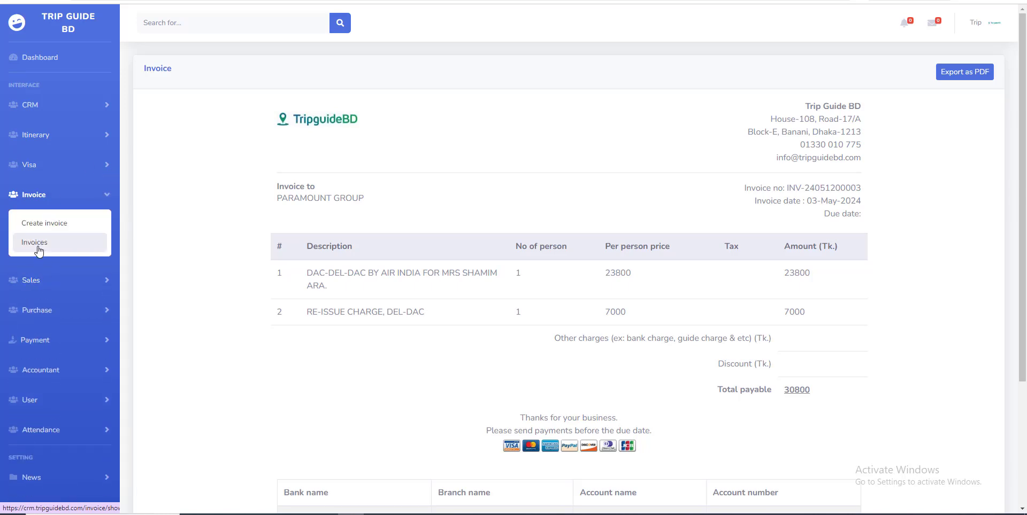
pyautogui.click(38, 228)
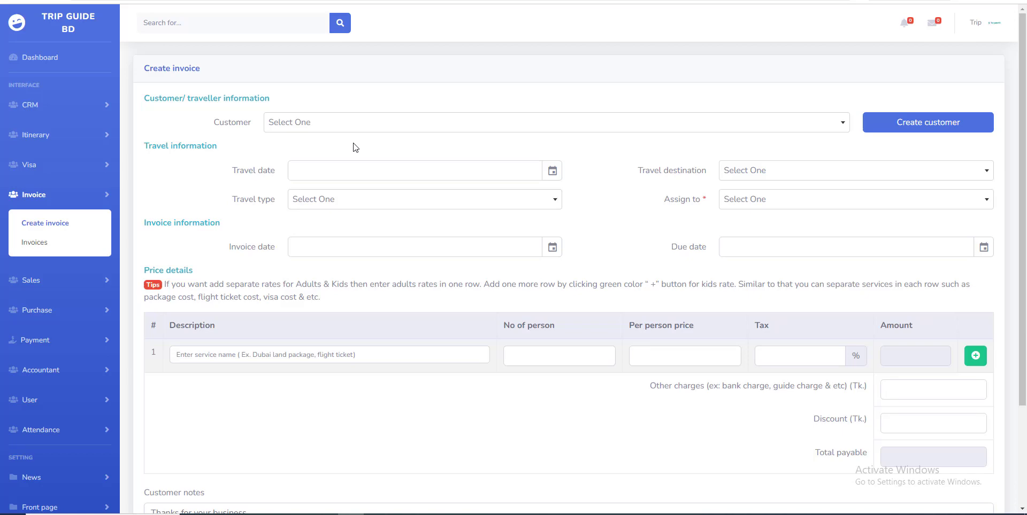
# - Choose an existing customer for the new invoice by searching for part of the mobile number, and check the remaining form fields
pyautogui.click(330, 127)
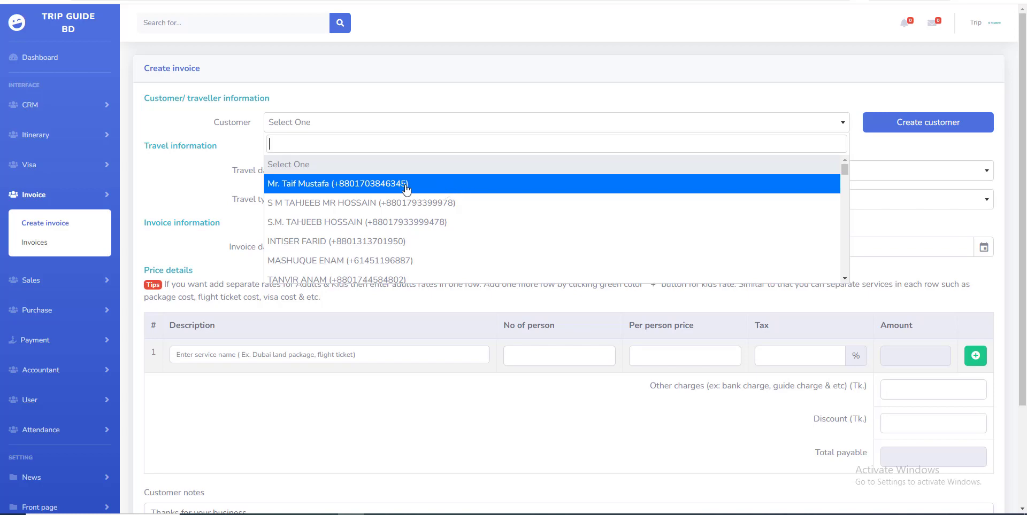
pyautogui.write('887')
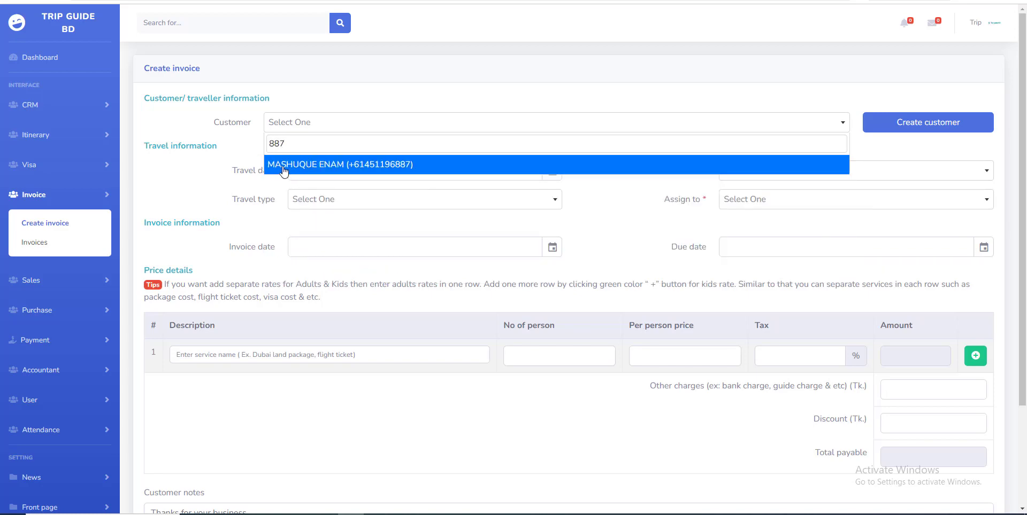
pyautogui.click(388, 170)
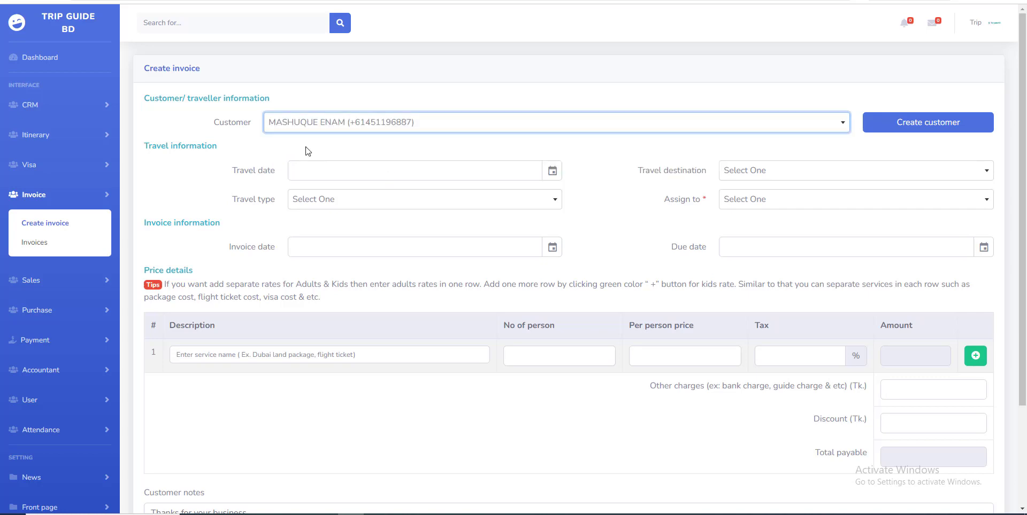
pyautogui.click(177, 235)
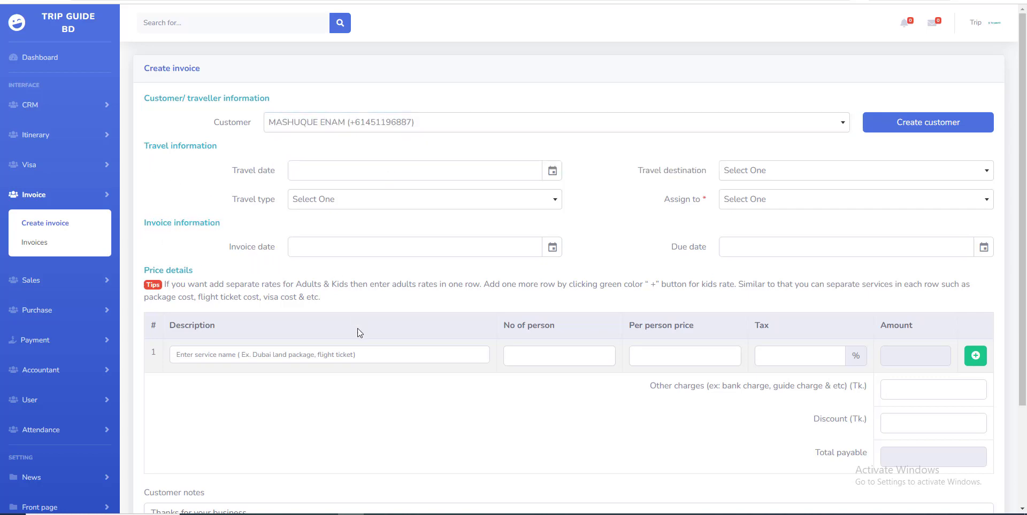
pyautogui.scroll(-3, 909, 425)
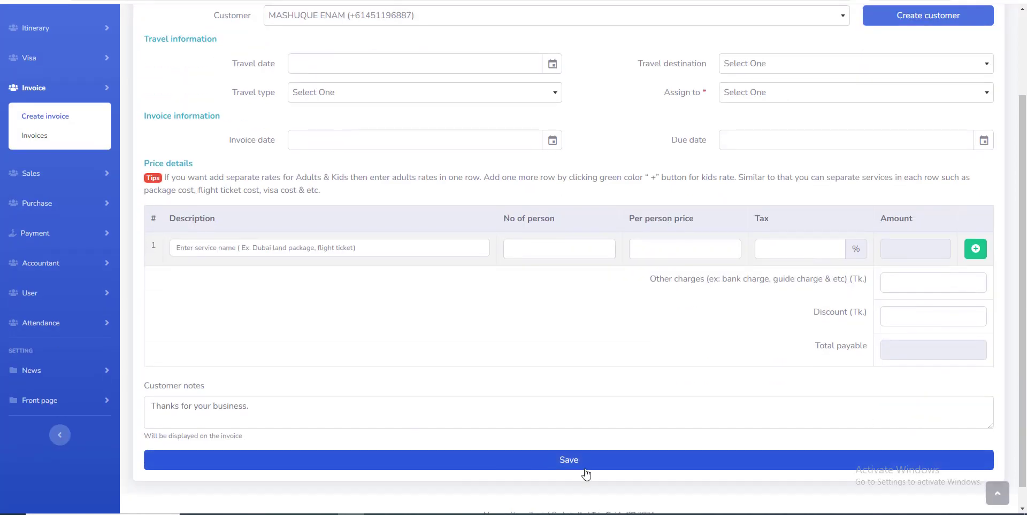
pyautogui.scroll(3, 584, 474)
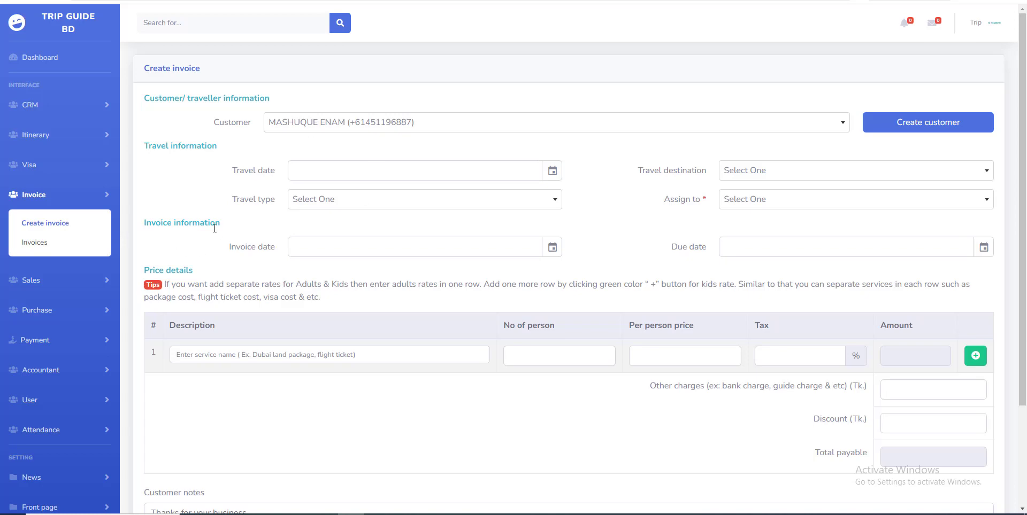
# - Open the Create lead form in the CRM section and review its customer and travel information headings
pyautogui.click(105, 106)
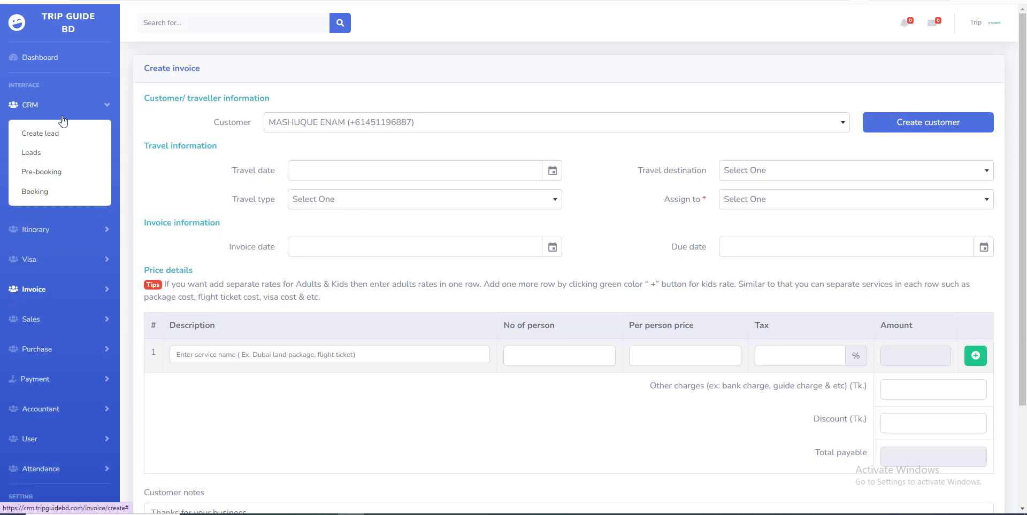
pyautogui.click(56, 135)
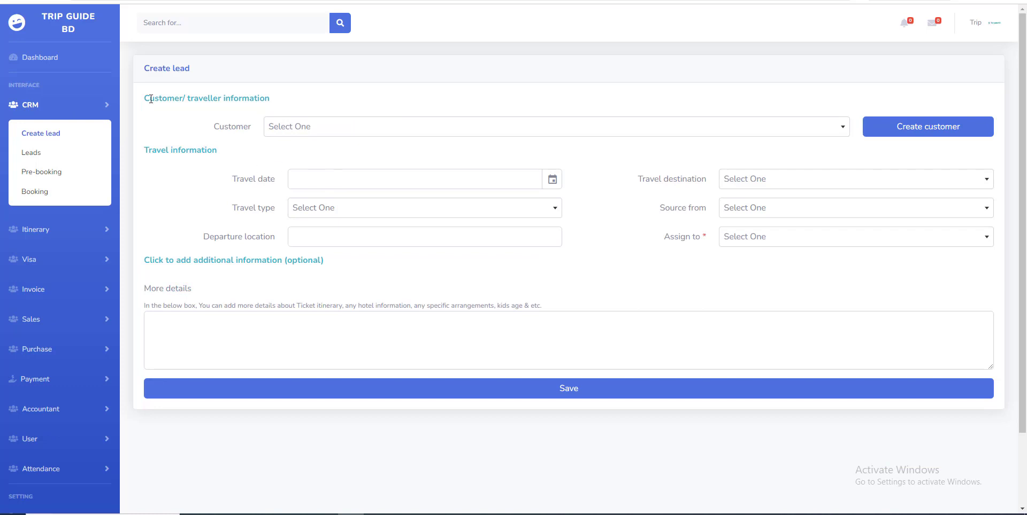
pyautogui.moveTo(155, 71); pyautogui.dragTo(206, 160)
pyautogui.click(178, 194)
# - Examine the existing customers offered for the new lead without choosing one
pyautogui.click(313, 131)
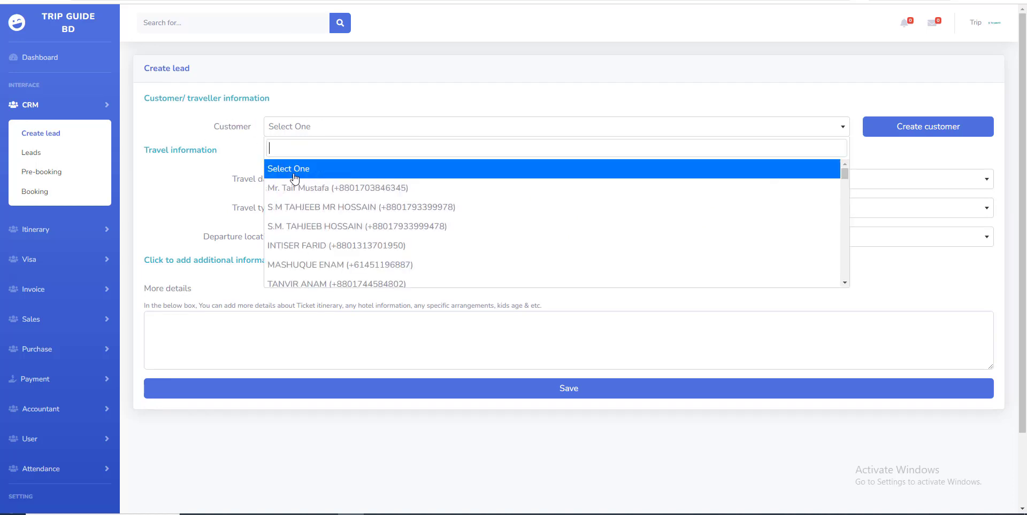
pyautogui.click(202, 125)
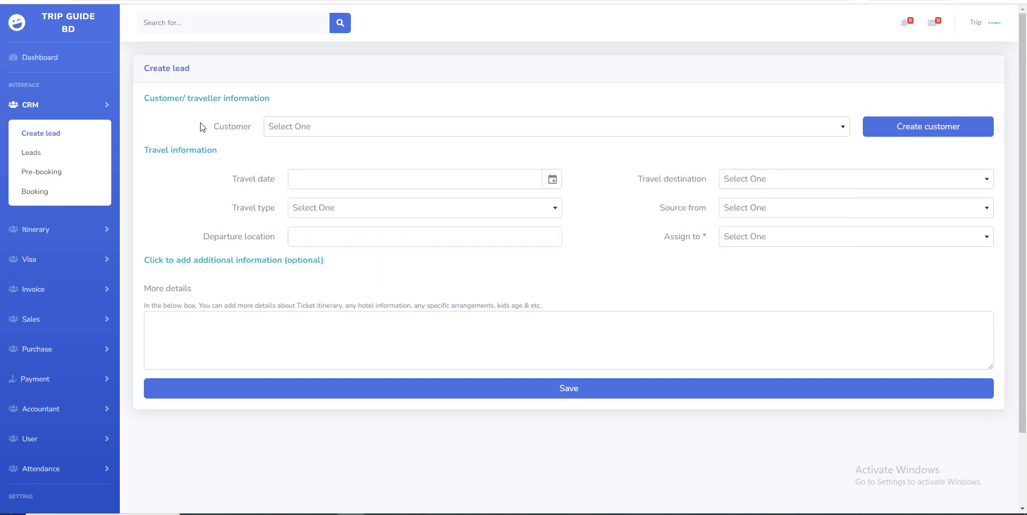
pyautogui.press('Tab')
pyautogui.click(318, 131)
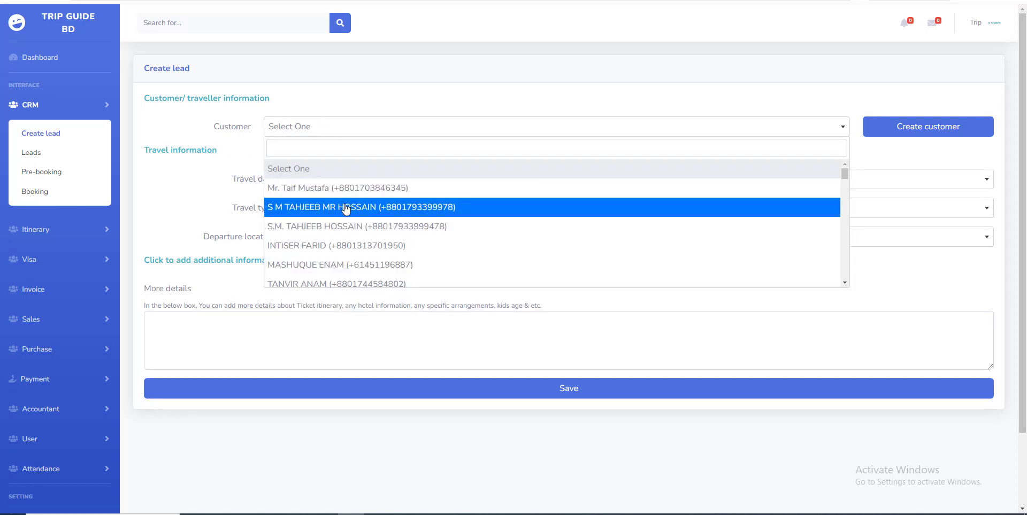
pyautogui.moveTo(220, 130); pyautogui.dragTo(247, 129)
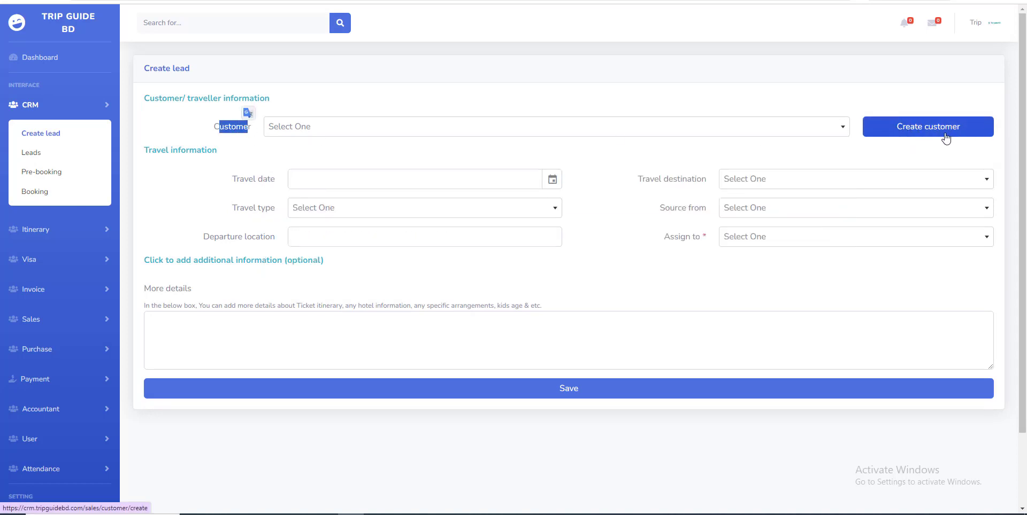
# - Open the blank customer creation form from the lead form
pyautogui.click(96, 289)
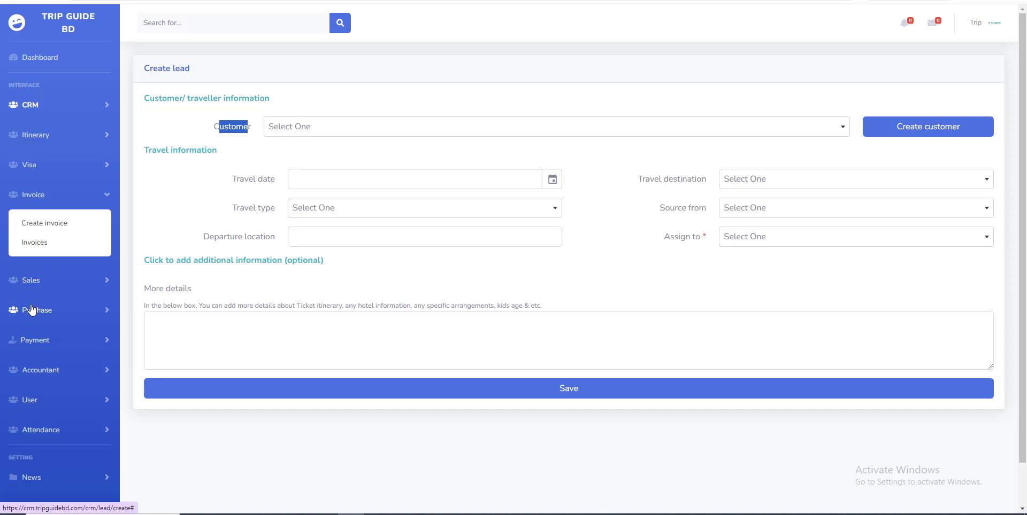
pyautogui.click(929, 132)
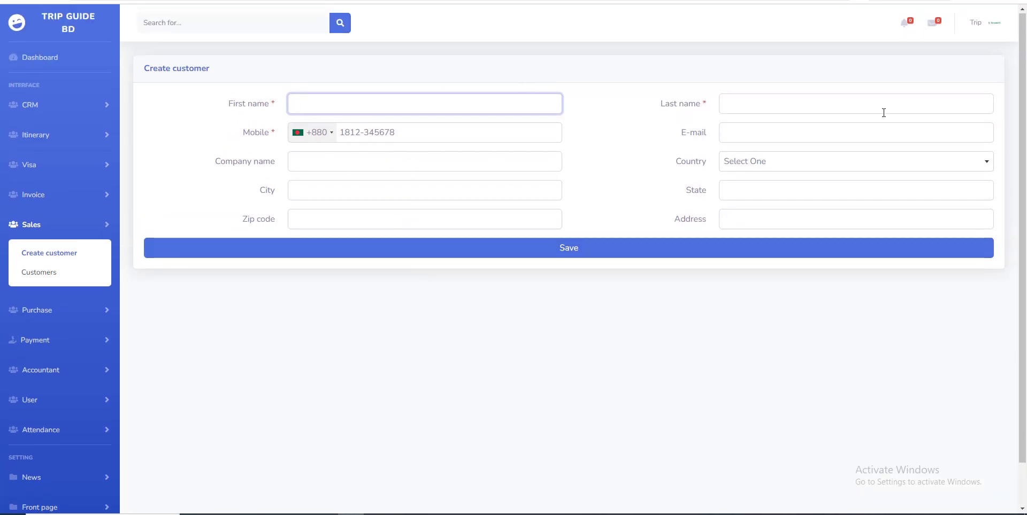
# - Return from the blank customer form to the Create lead form and review its customer and traveller information heading
pyautogui.hotkey('alt', 'Left')
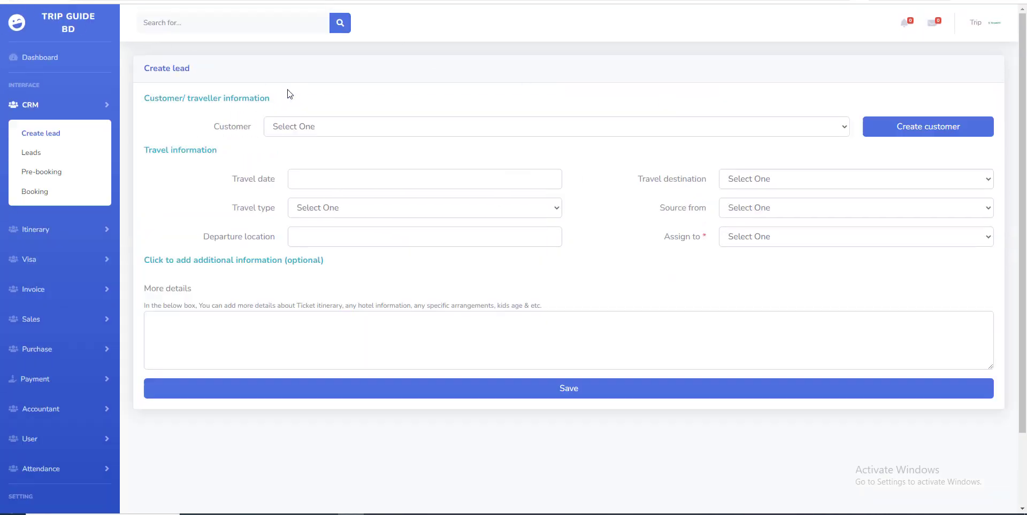
pyautogui.moveTo(149, 67); pyautogui.dragTo(198, 99)
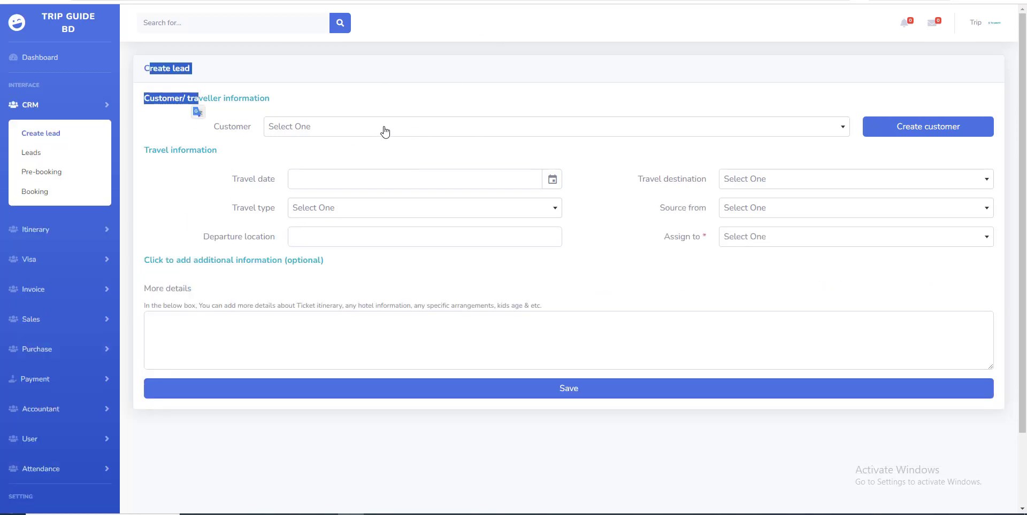
# - Open a booking's details from the CRM Booking list and review its customer name, mobile, email and company rows
pyautogui.click(34, 194)
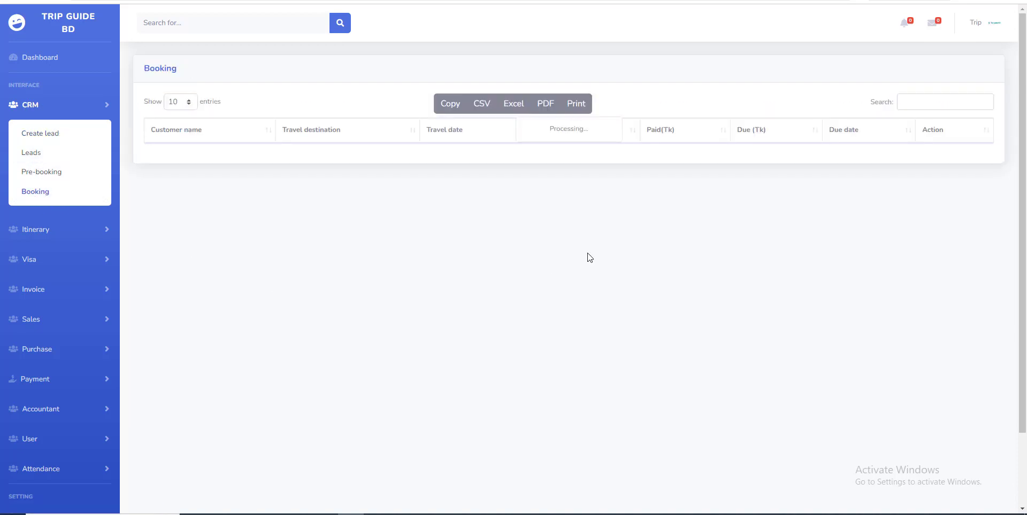
pyautogui.click(941, 158)
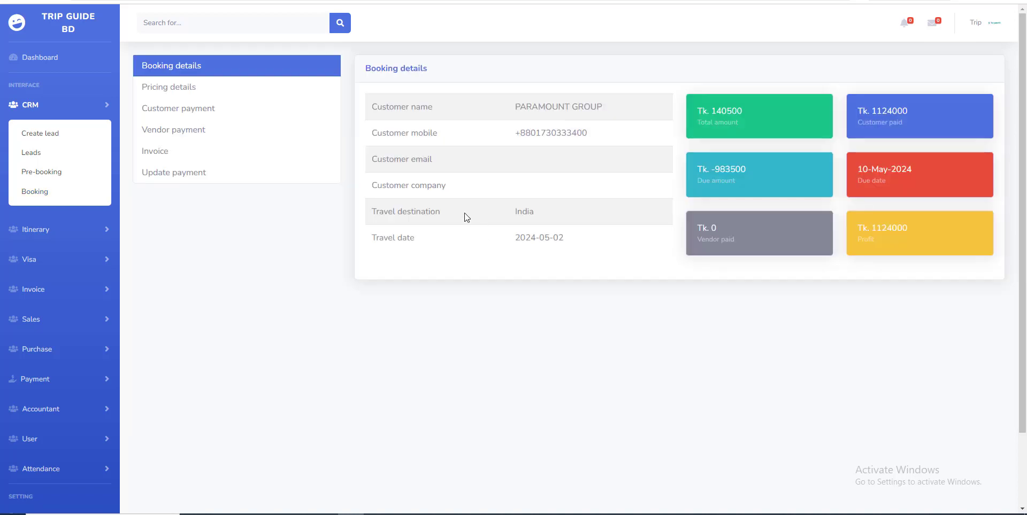
pyautogui.moveTo(368, 105); pyautogui.dragTo(409, 213)
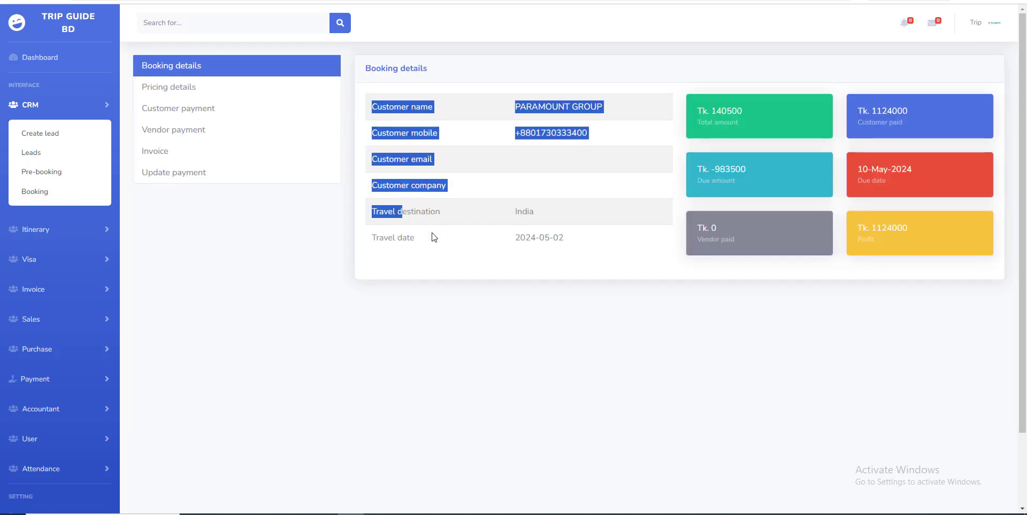
pyautogui.click(426, 240)
pyautogui.moveTo(369, 103); pyautogui.dragTo(414, 185)
pyautogui.click(491, 189)
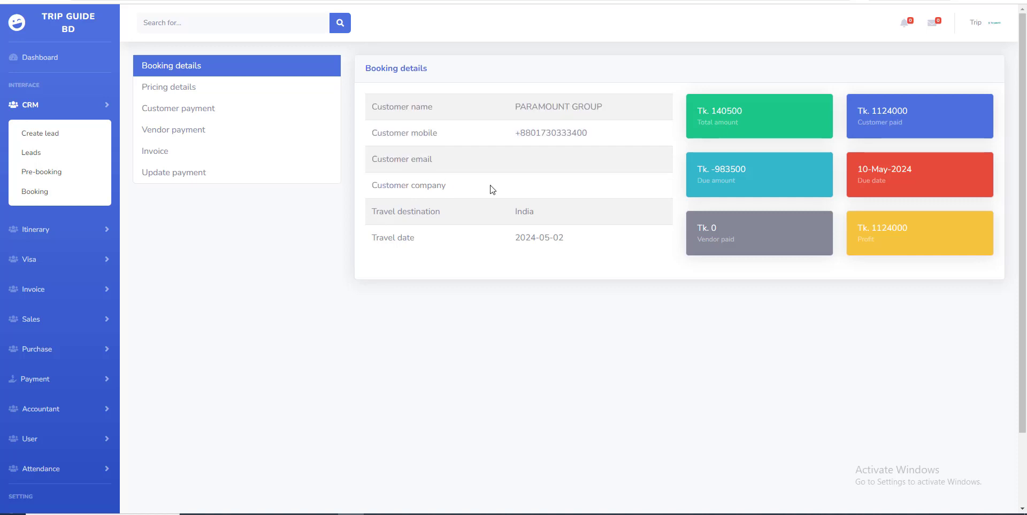
pyautogui.moveTo(368, 159); pyautogui.dragTo(457, 140)
pyautogui.click(480, 173)
# - Open the CRM Leads list and review the customer fields in the lead details, including company name and address
pyautogui.click(100, 110)
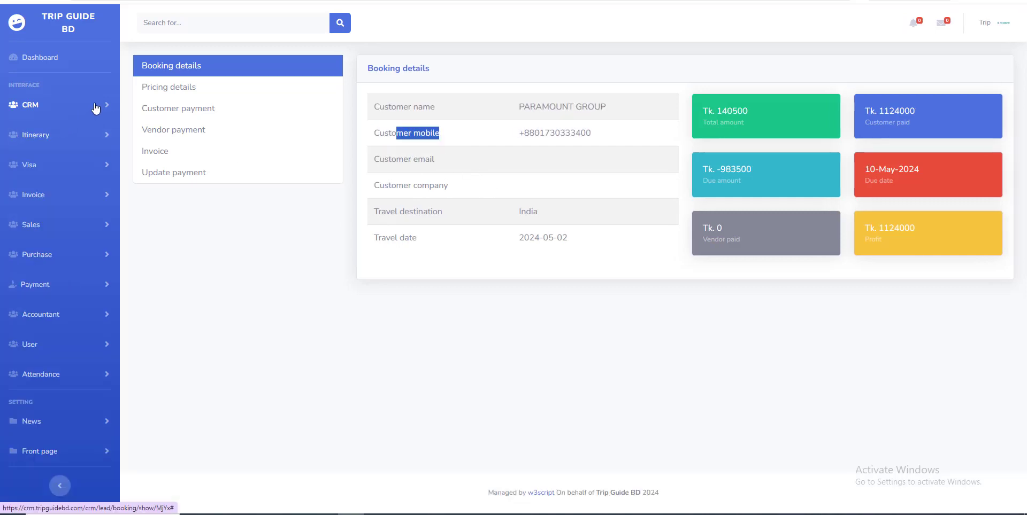
pyautogui.click(96, 108)
pyautogui.click(41, 158)
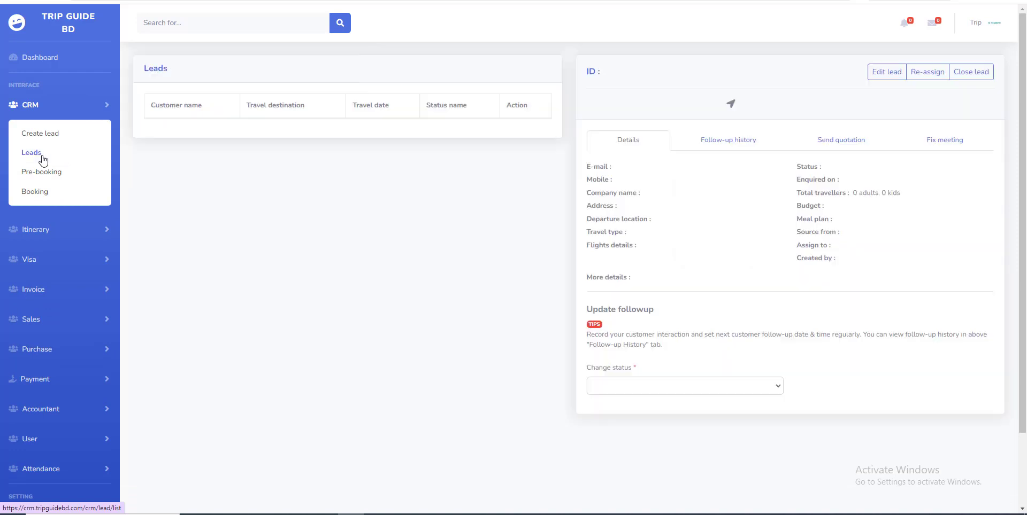
pyautogui.moveTo(586, 196); pyautogui.dragTo(633, 194)
pyautogui.click(585, 204)
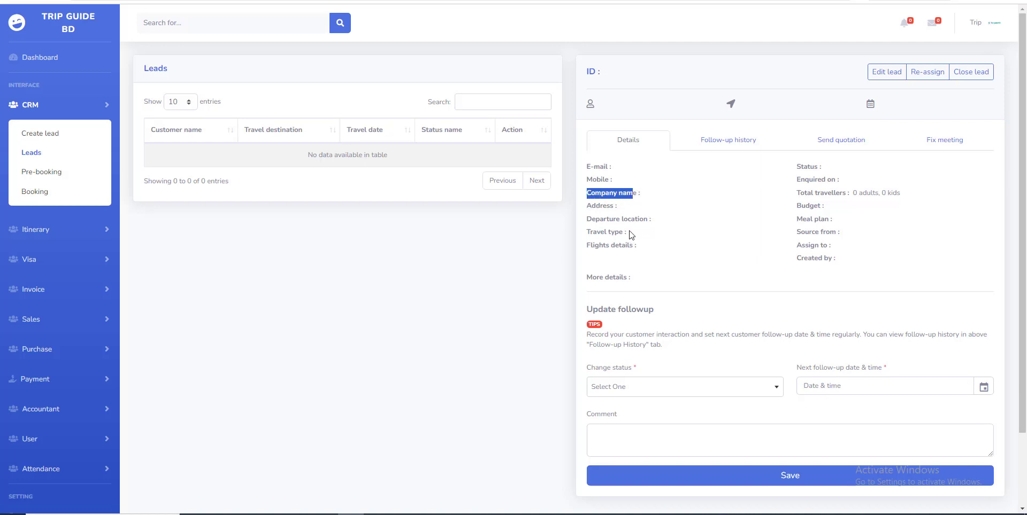